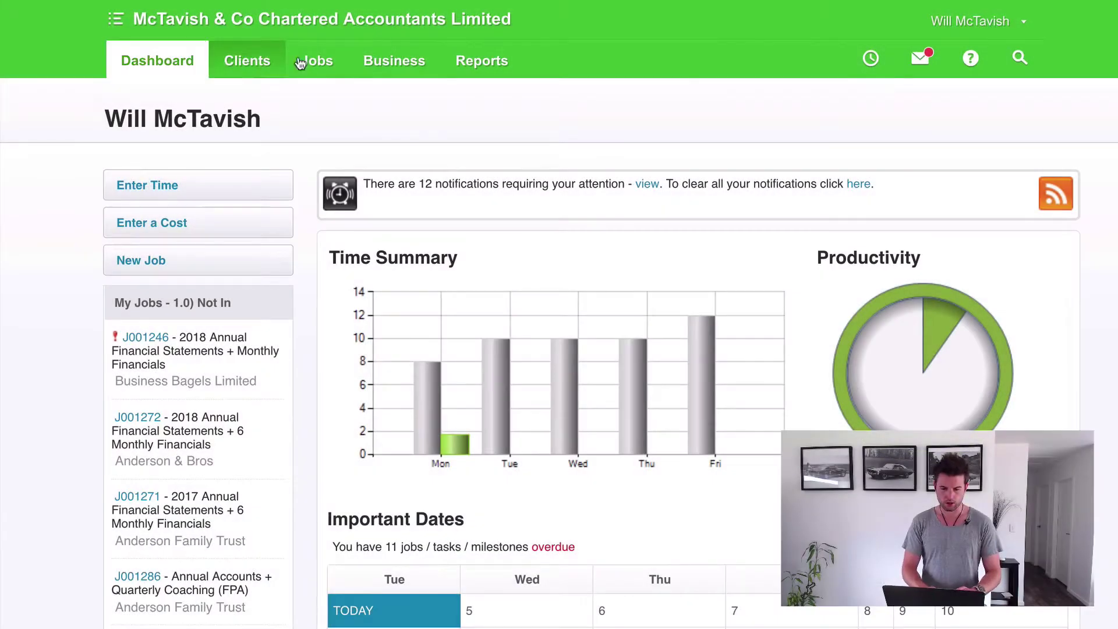
- Start a new recurring job from the Recurring jobs list in the Job Manager
left_click(329, 100)
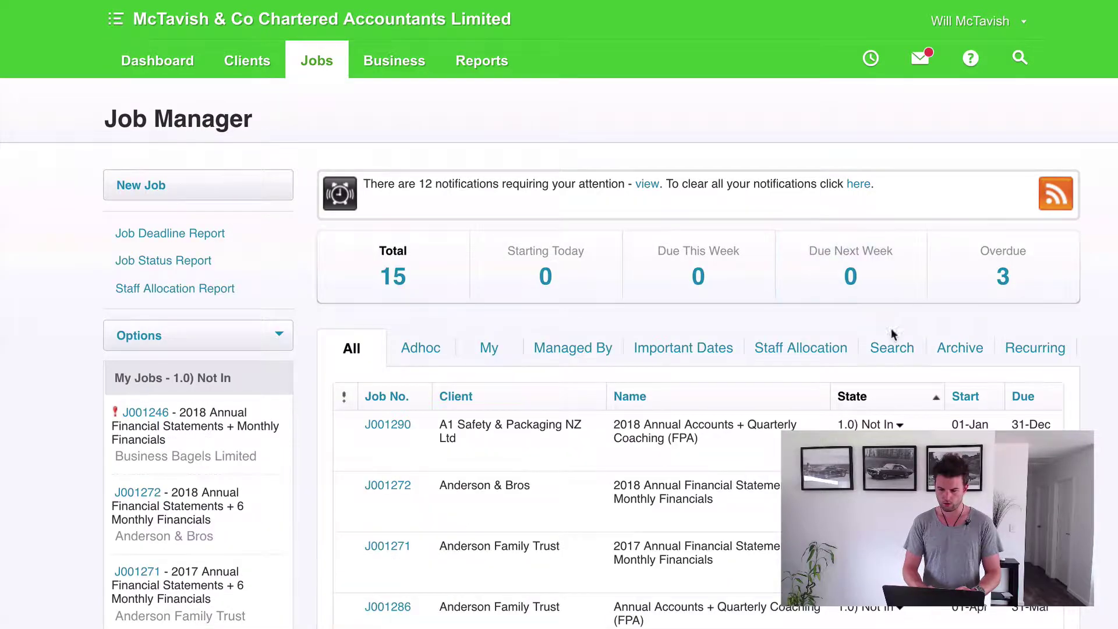
left_click(1032, 351)
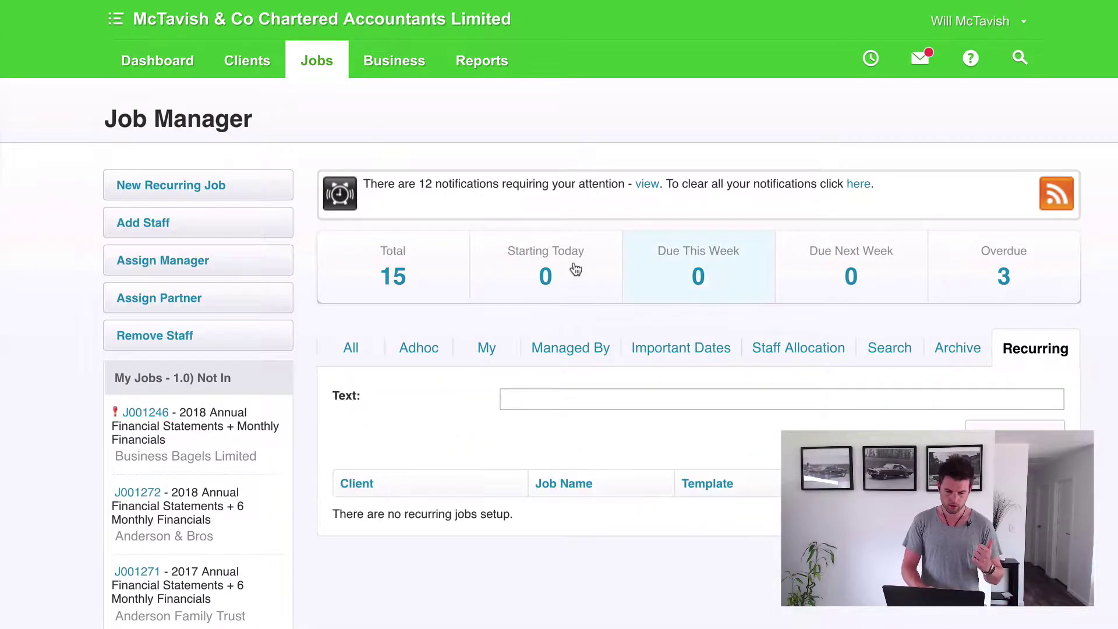
left_click(233, 196)
scroll(821, 302, "down", 2)
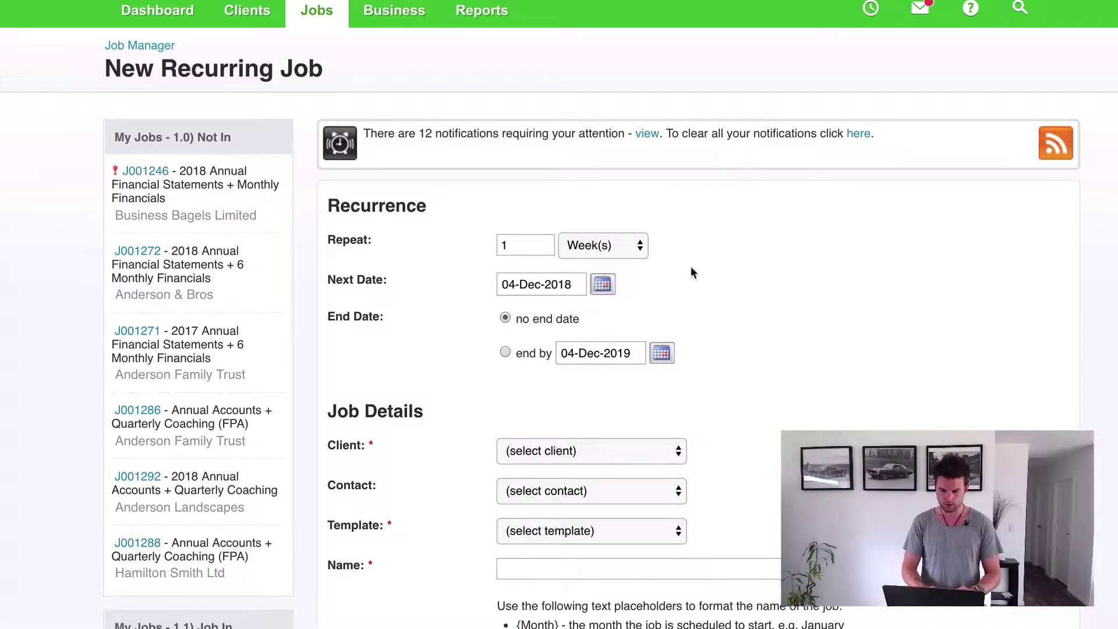
- Set the job to repeat every 12 Month(s)
double_click(524, 242)
type("12")
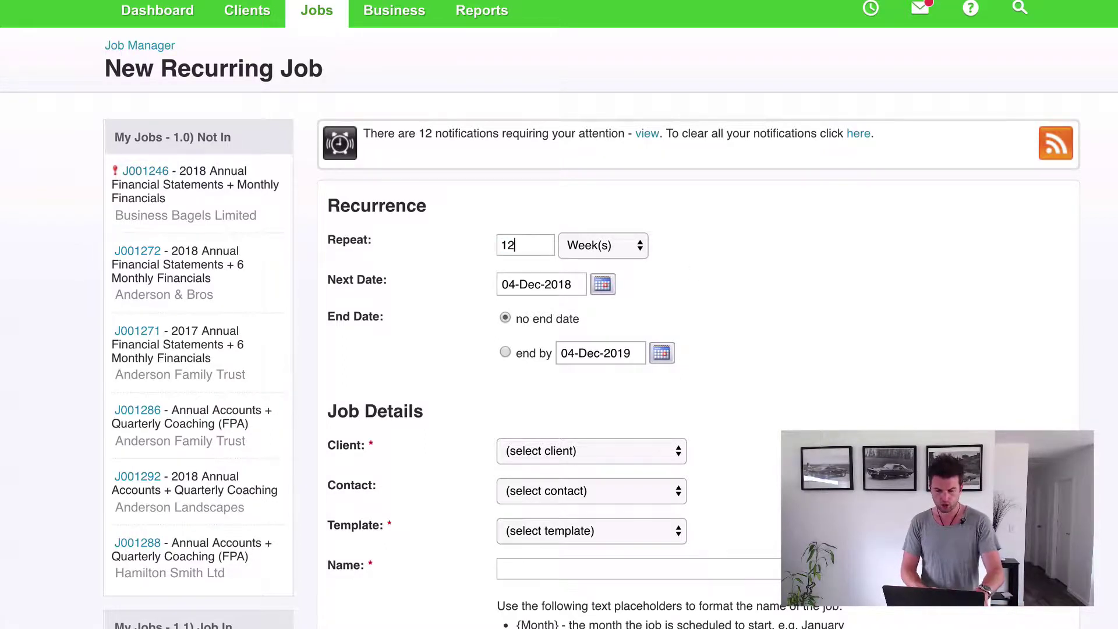
left_click(611, 246)
left_click(611, 262)
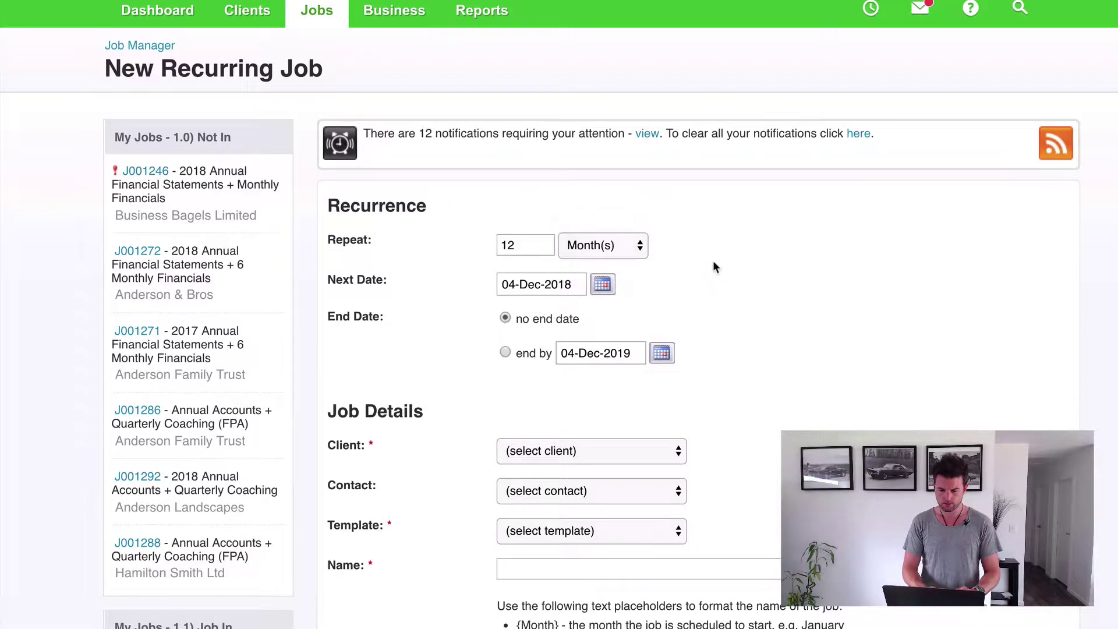
- Set the Next Date to 01-Jan-2018 using the calendar
left_click(603, 284)
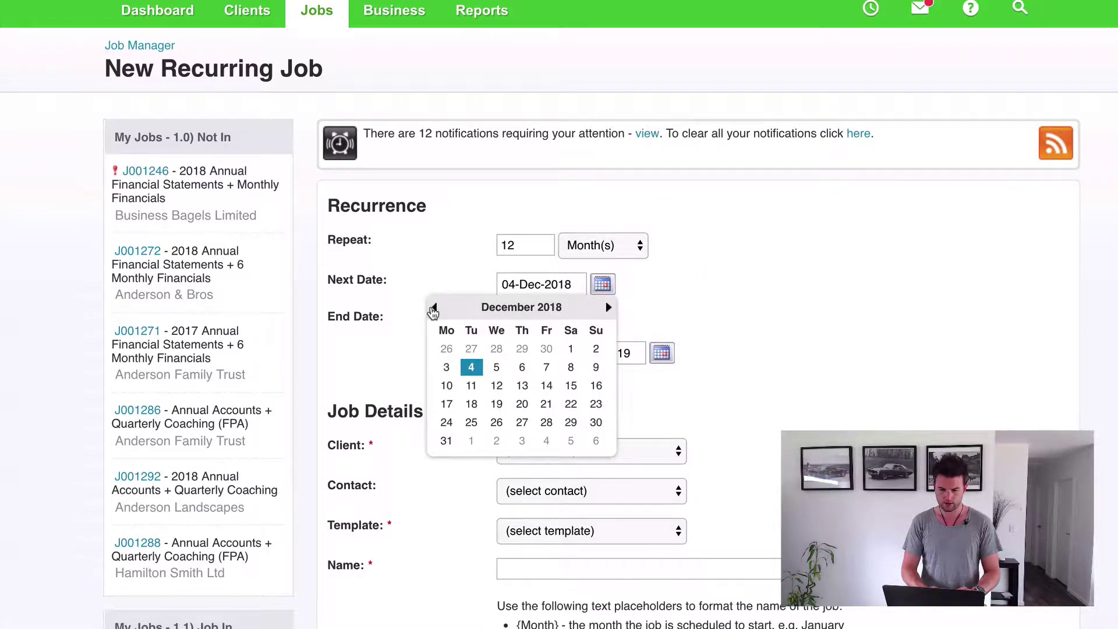
left_click(433, 308)
left_click(434, 308)
left_click(433, 308)
left_click(433, 308)
left_click(434, 308)
left_click(433, 308)
left_click(433, 308)
left_click(433, 308)
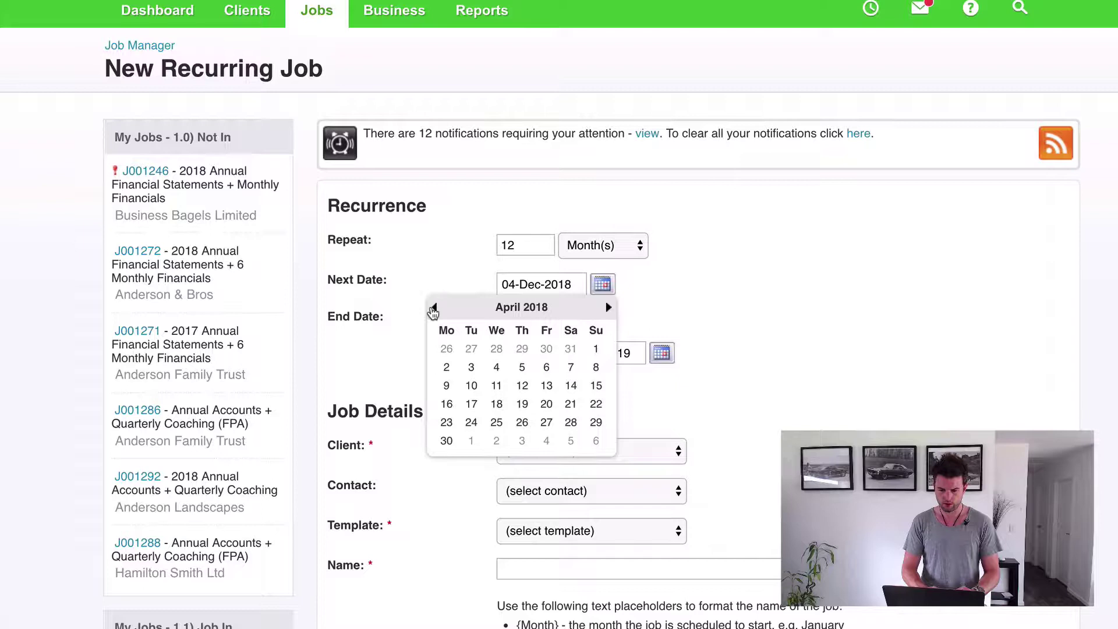
left_click(434, 308)
left_click(433, 308)
left_click(434, 308)
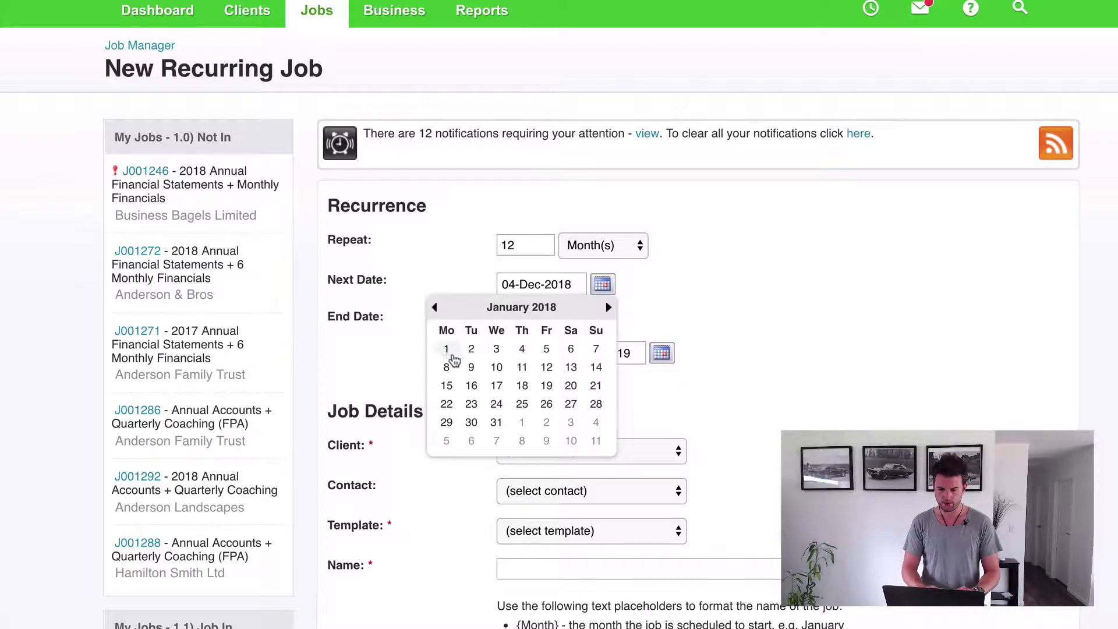
left_click(447, 350)
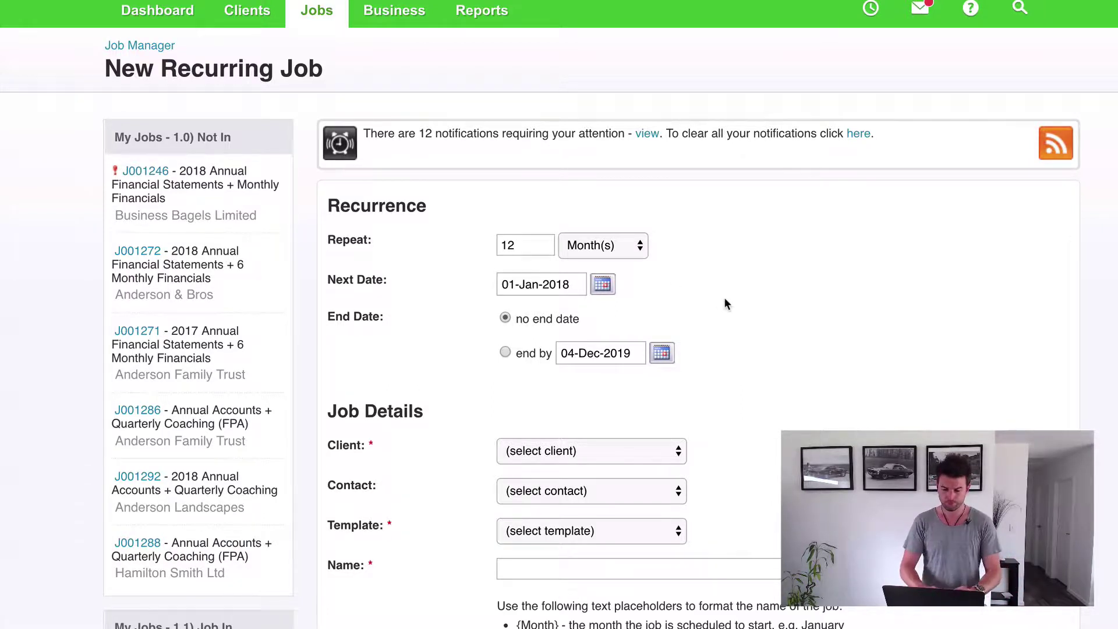
scroll(725, 297, "down", 5)
- Choose Hamilton Smith Ltd as the client, leaving the contact unchanged
left_click(637, 237)
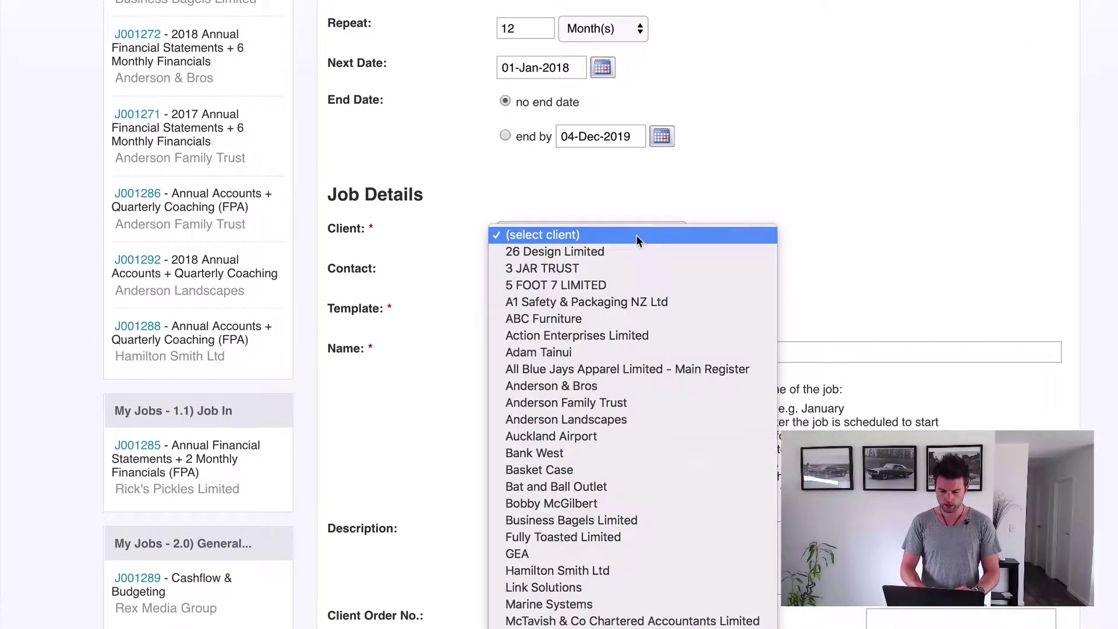
left_click(590, 570)
scroll(780, 245, "down", 1)
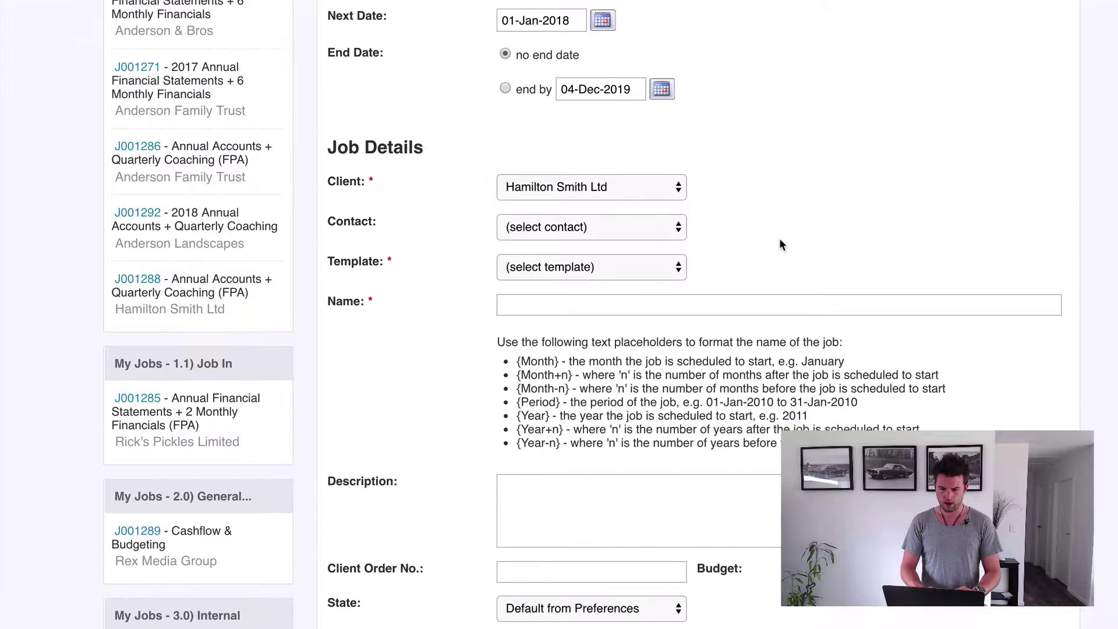
left_click(644, 230)
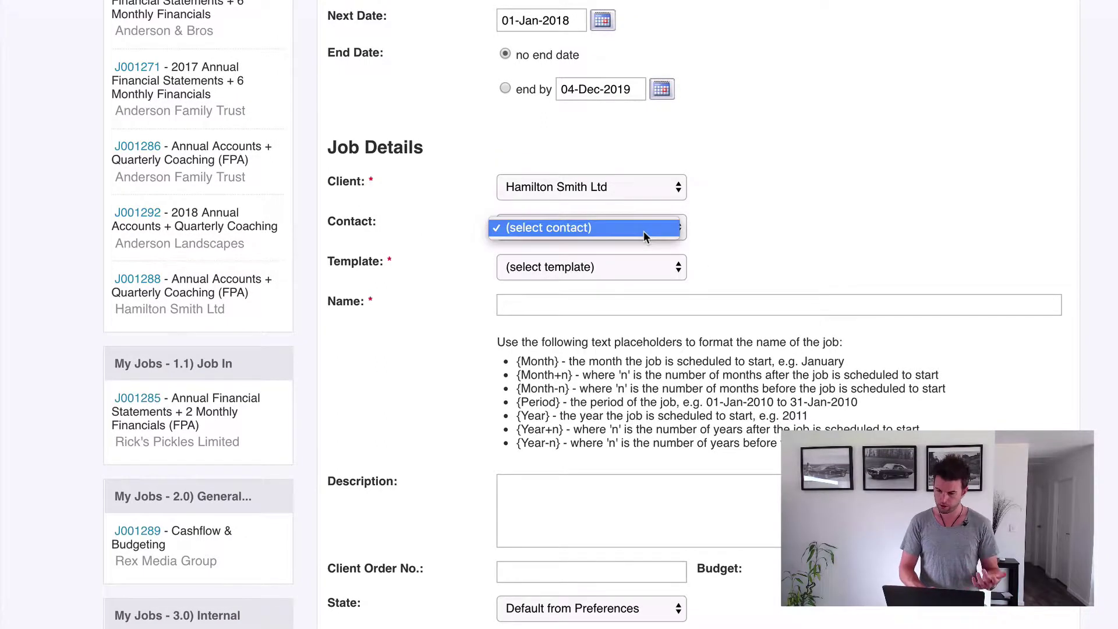
left_click(731, 224)
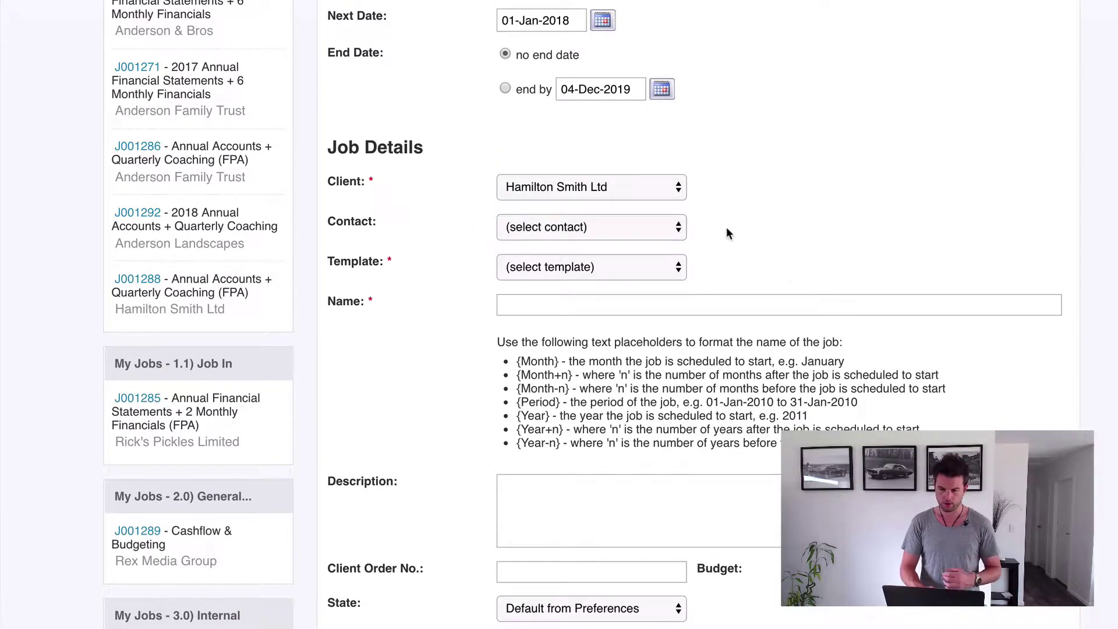
- Apply the Annual Accounts + Quarterly Coaching (FPA) template, which fills in the job name
left_click(599, 270)
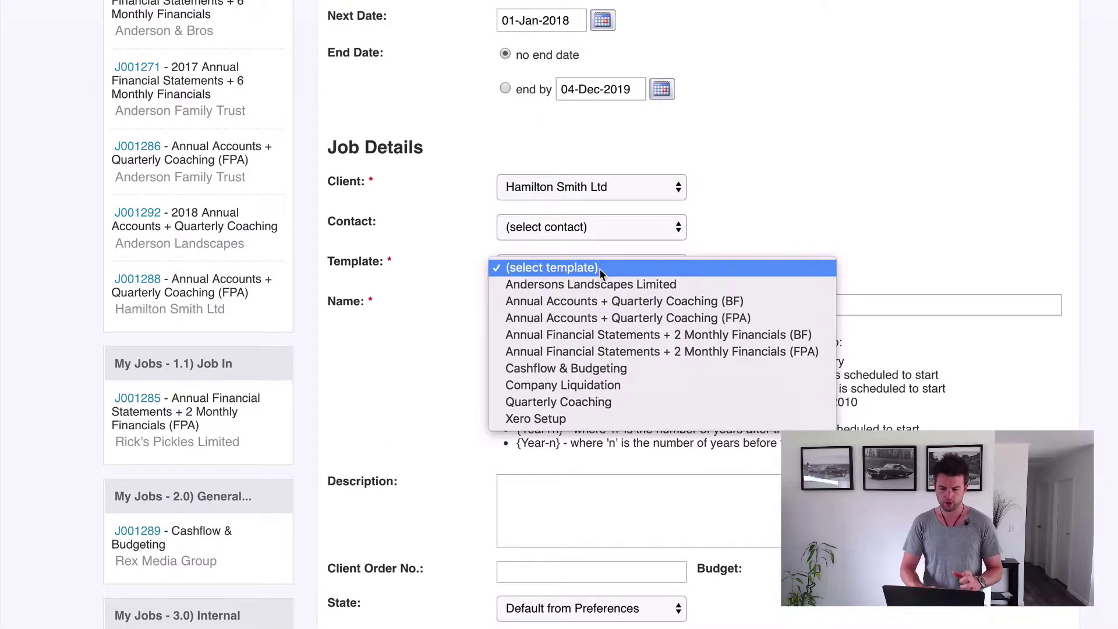
left_click(621, 319)
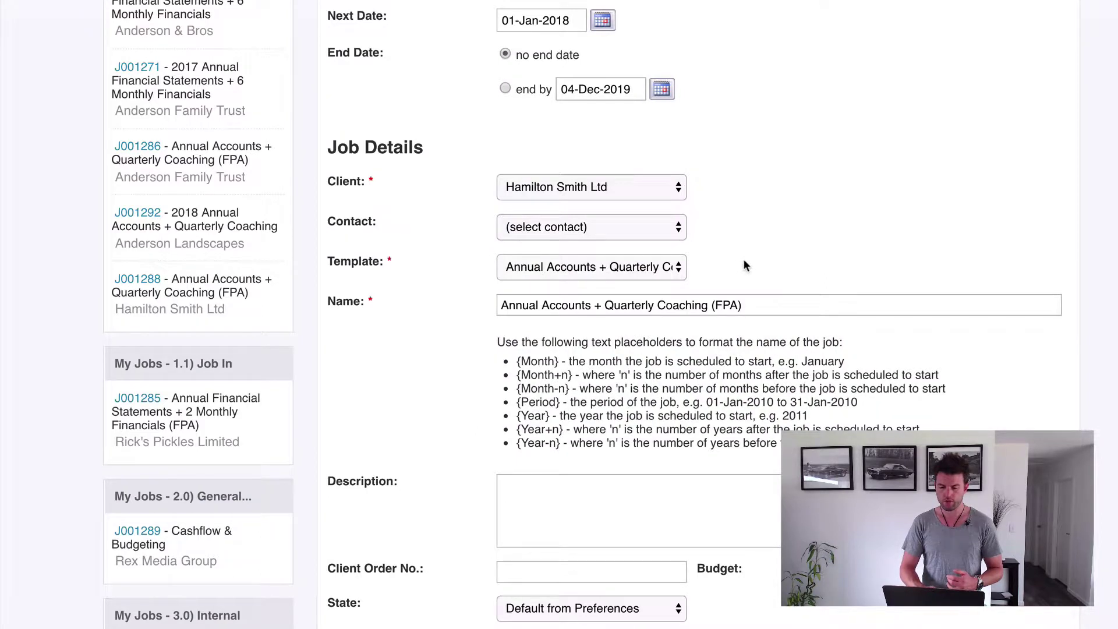
scroll(743, 259, "up", 1)
double_click(718, 326)
left_click(749, 261)
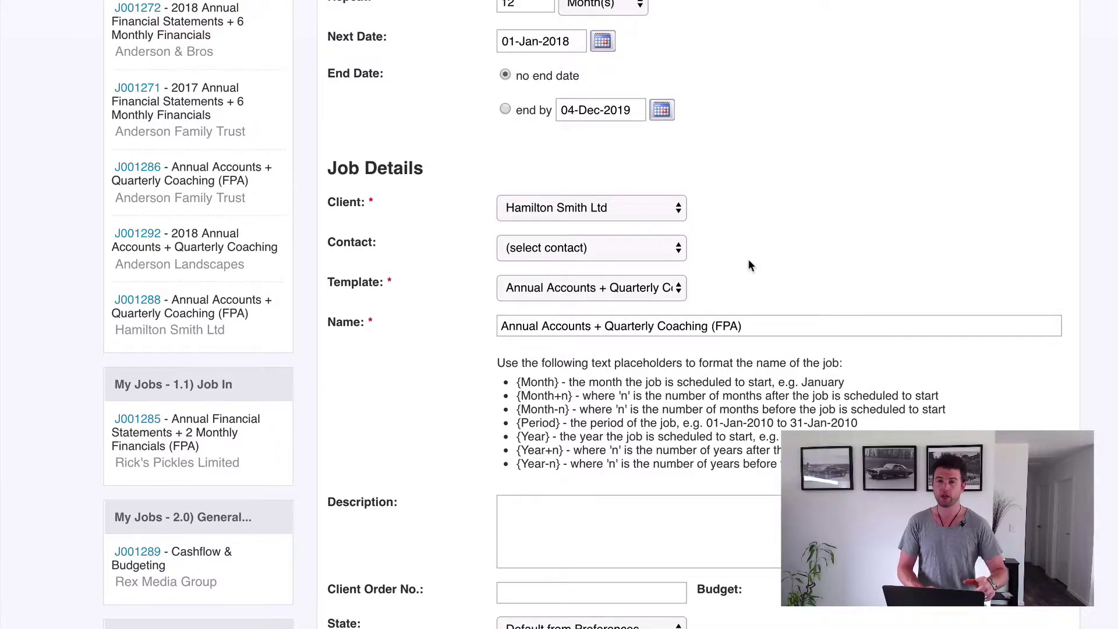
scroll(749, 261, "down", 1)
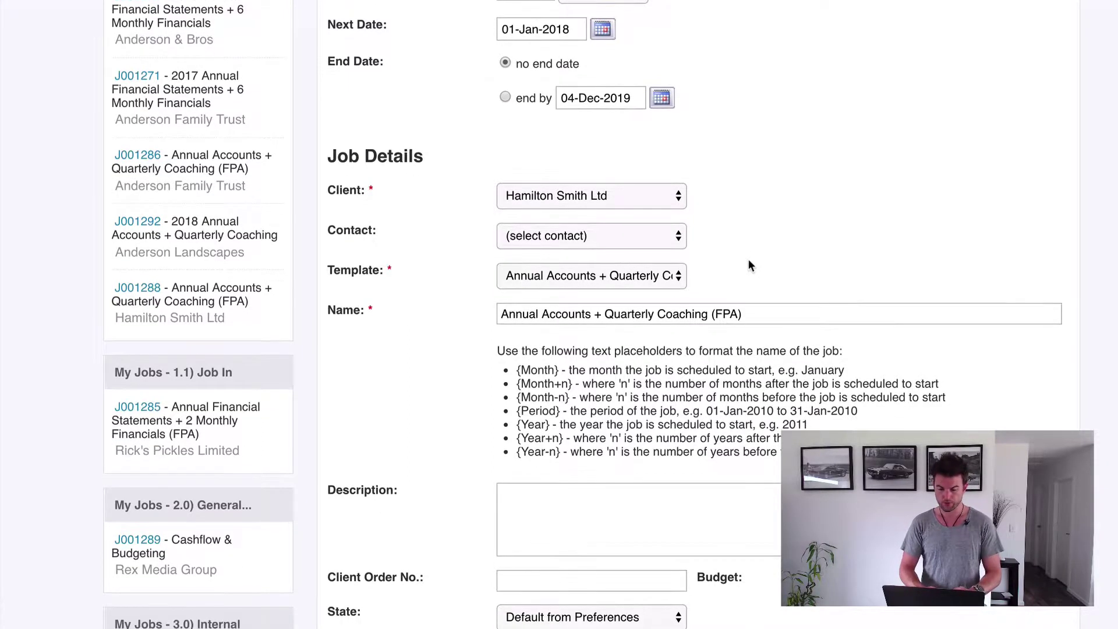
scroll(756, 244, "down", 1)
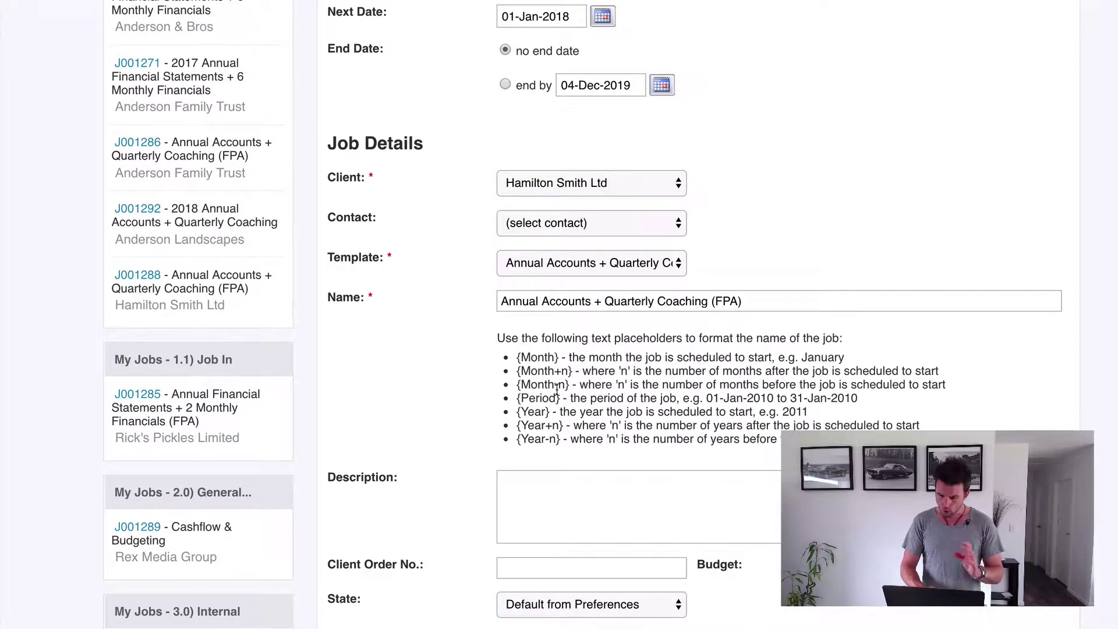
- Copy the {Year} placeholder and paste it at the start of the job name
left_click_drag(551, 412, 515, 412)
key("super+c")
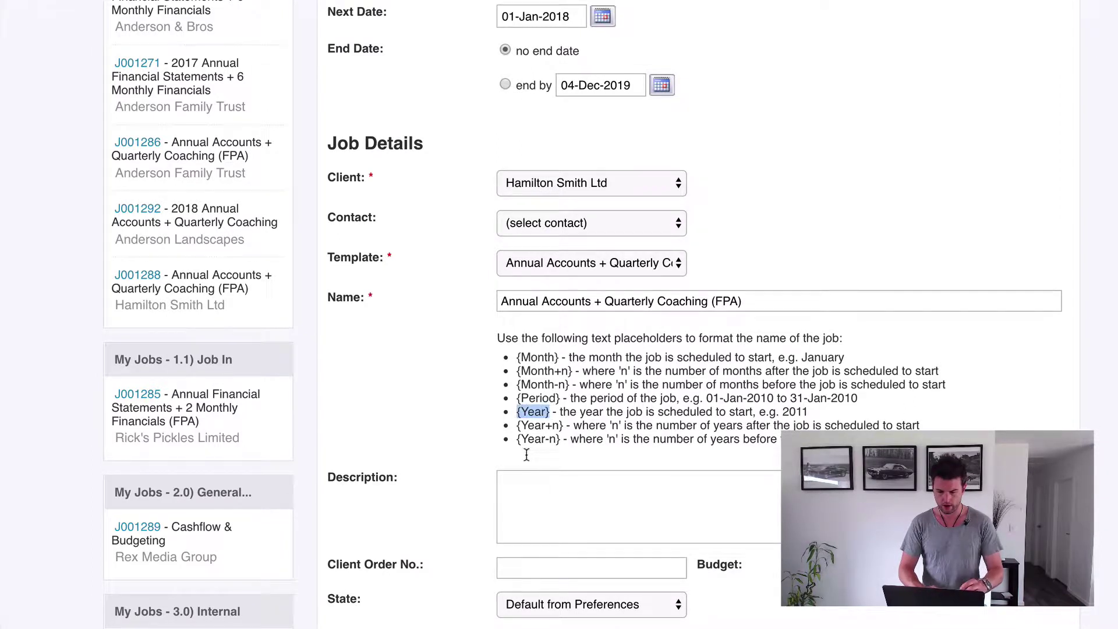
left_click(499, 301)
key("super+v")
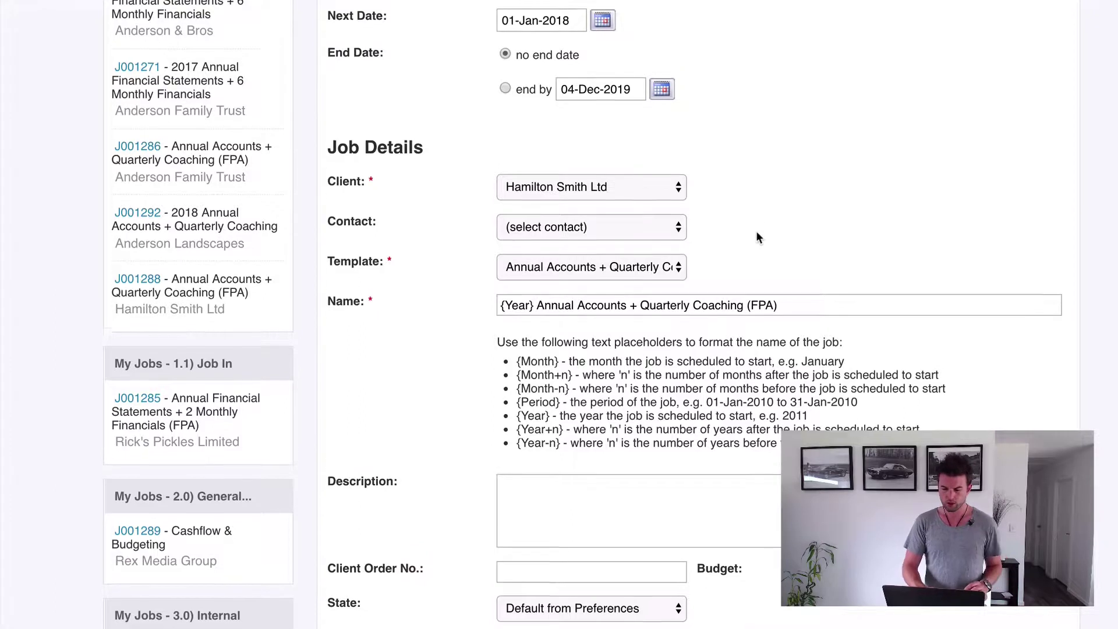
scroll(756, 230, "up", 3)
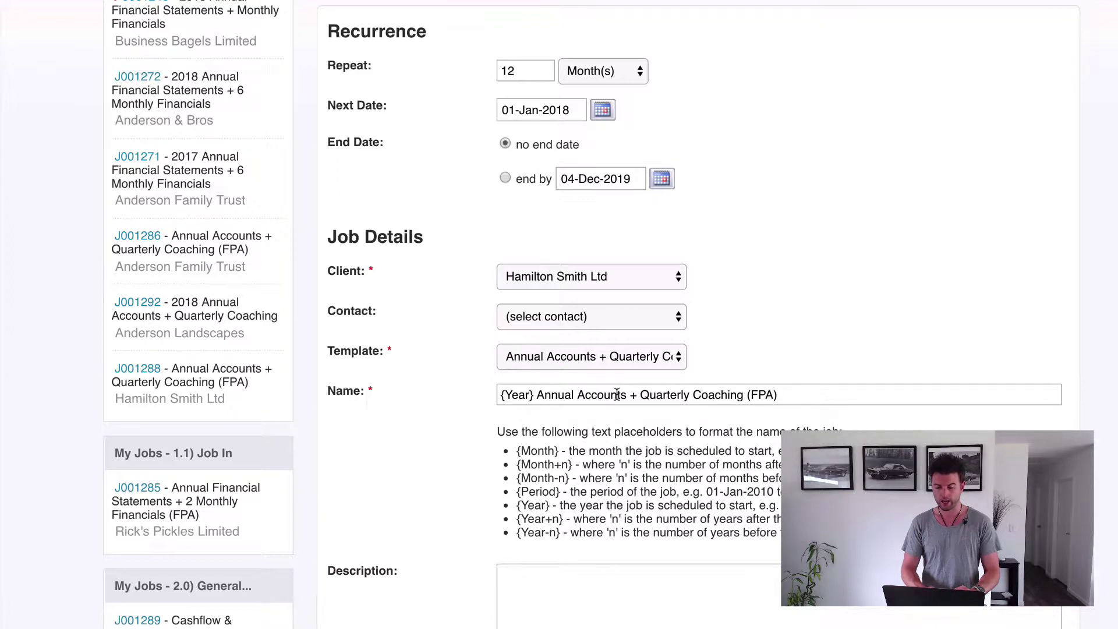
scroll(767, 348, "down", 1)
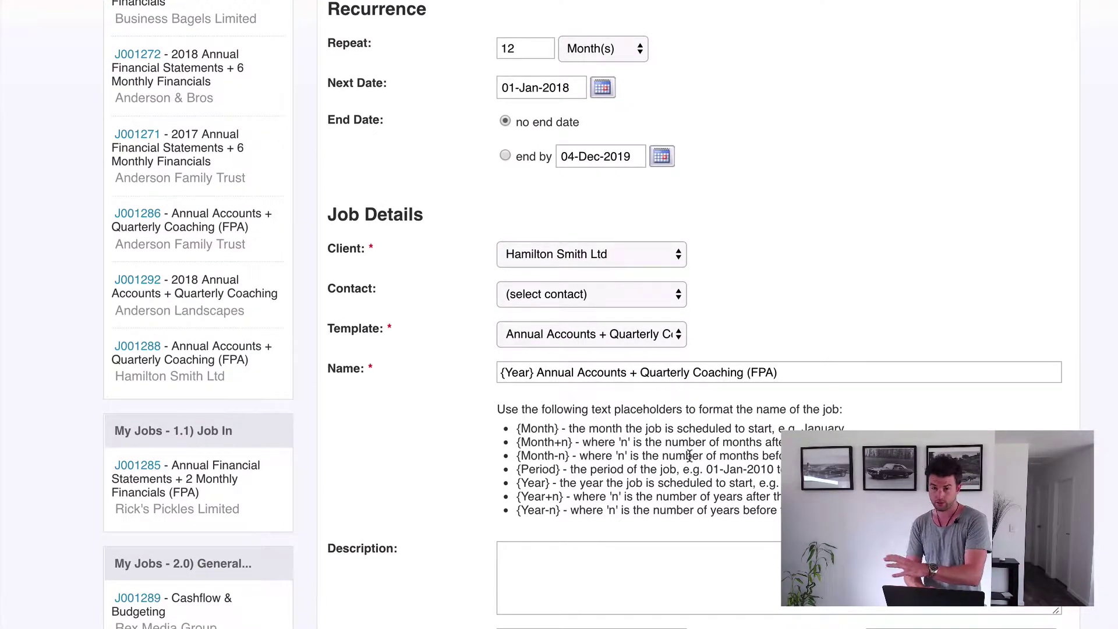
scroll(690, 397, "up", 1)
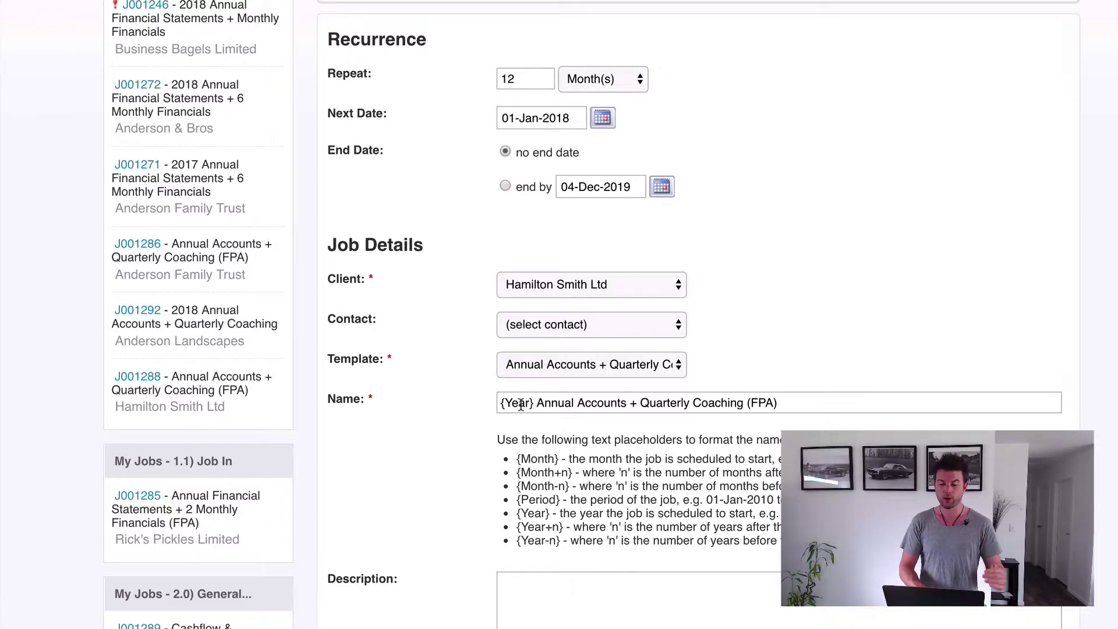
- Check the name reads '{Year} Annual Accounts + Quarterly Coaching (FPA)'
left_click(561, 408)
left_click(609, 406)
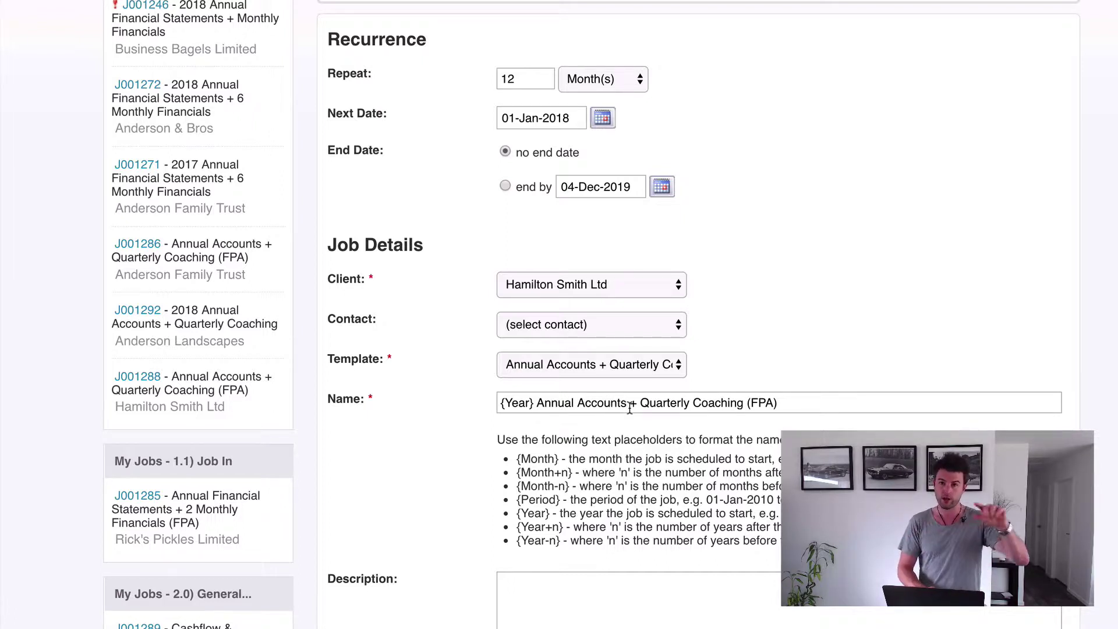
left_click(626, 404)
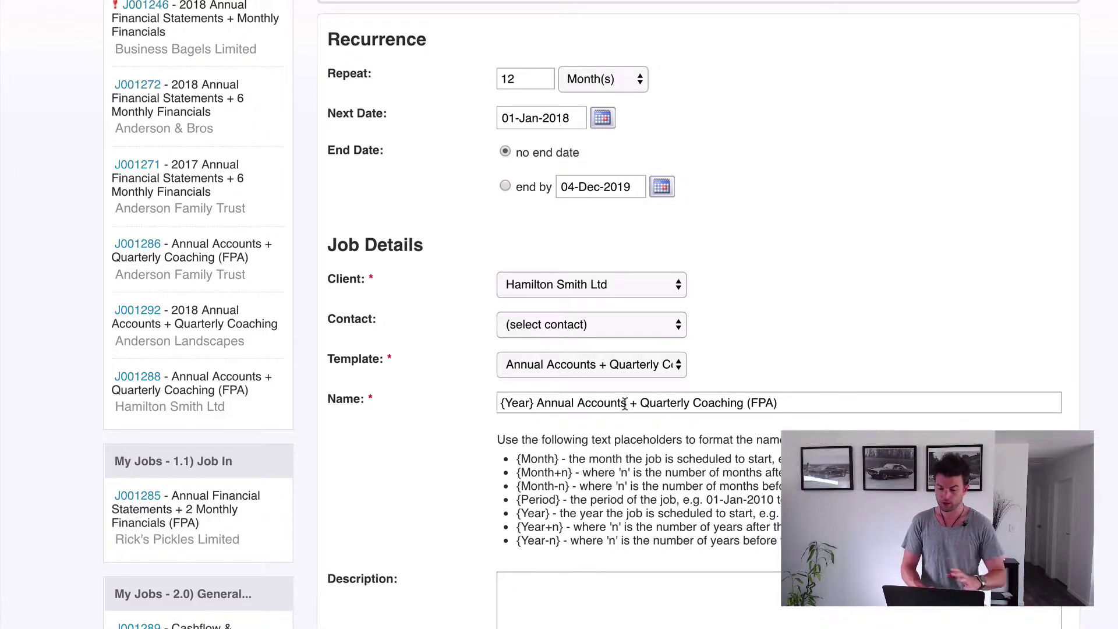
left_click_drag(502, 403, 536, 403)
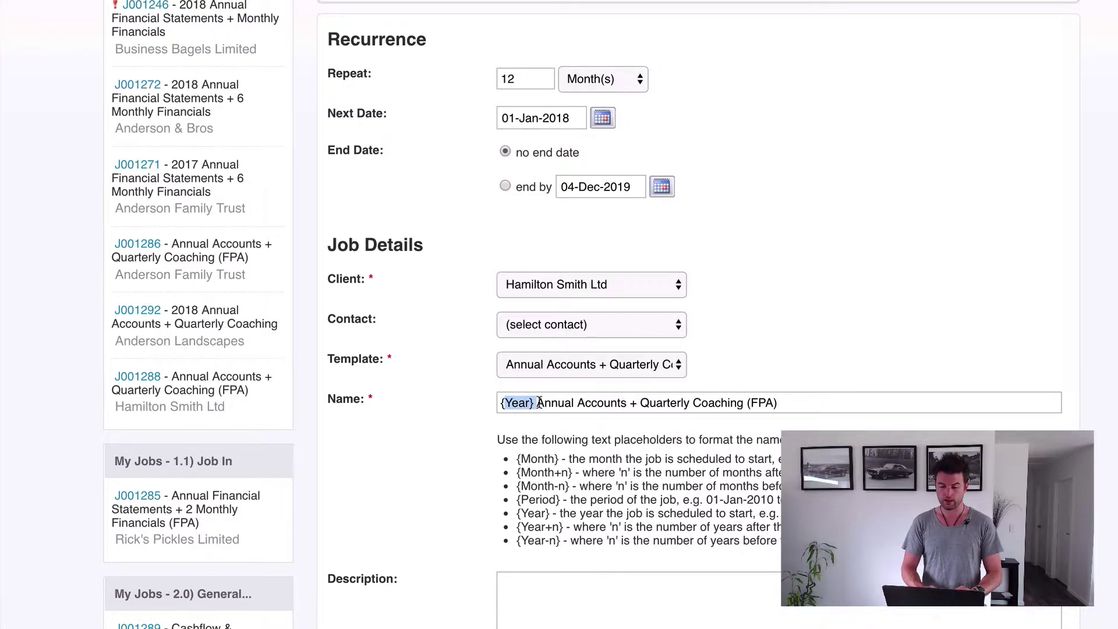
left_click(664, 403)
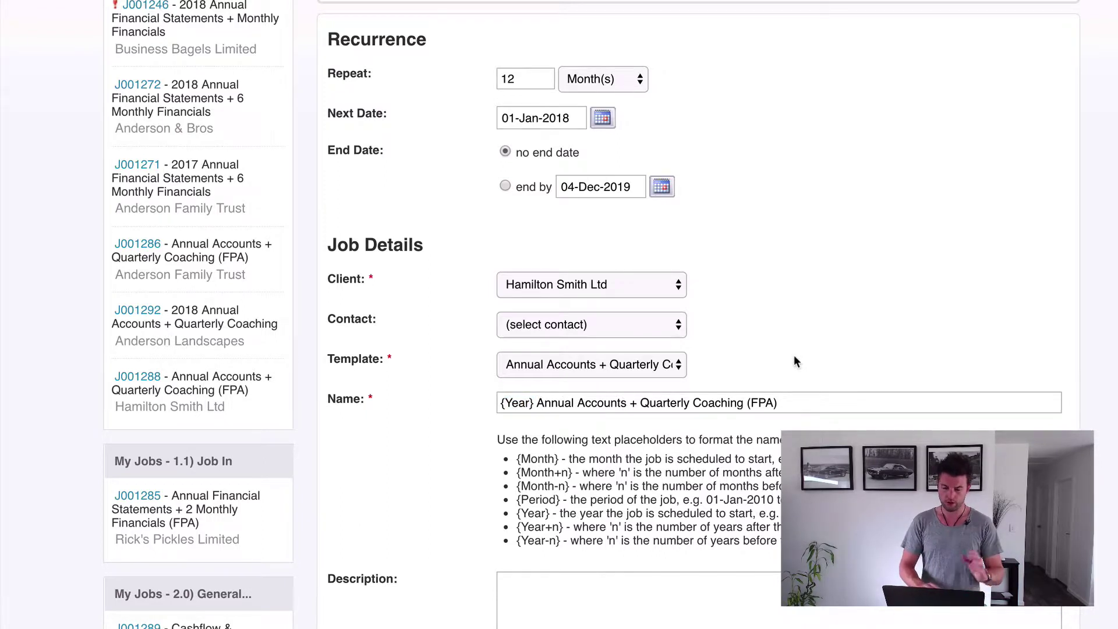
- Set the job state to 1.0) Not In
scroll(797, 361, "down", 5)
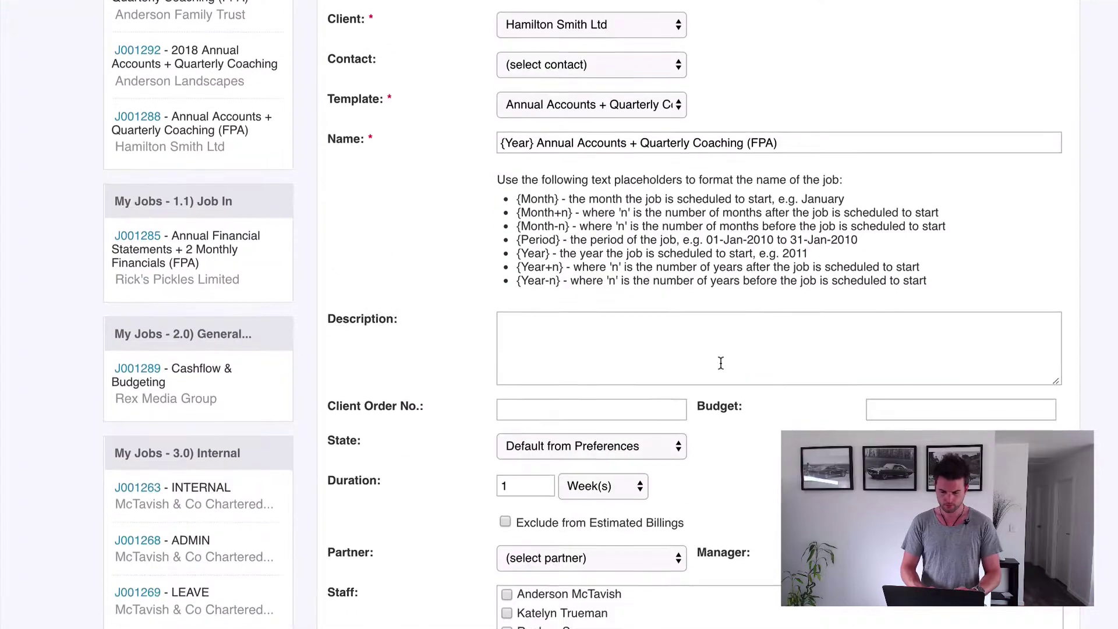
scroll(711, 362, "down", 2)
left_click(548, 237)
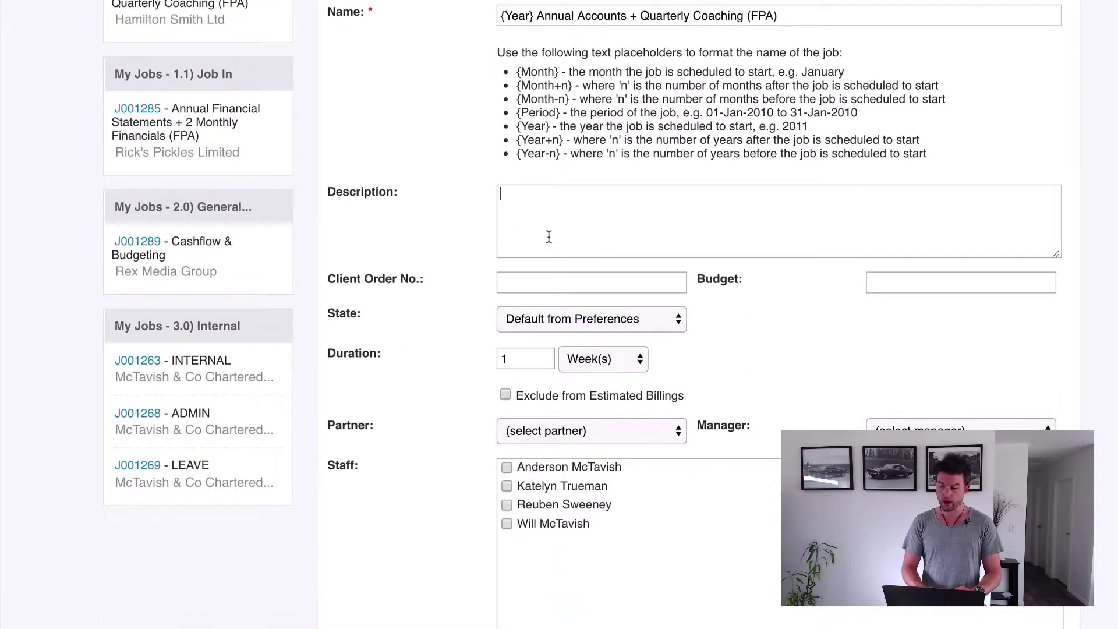
left_click(669, 322)
left_click(619, 336)
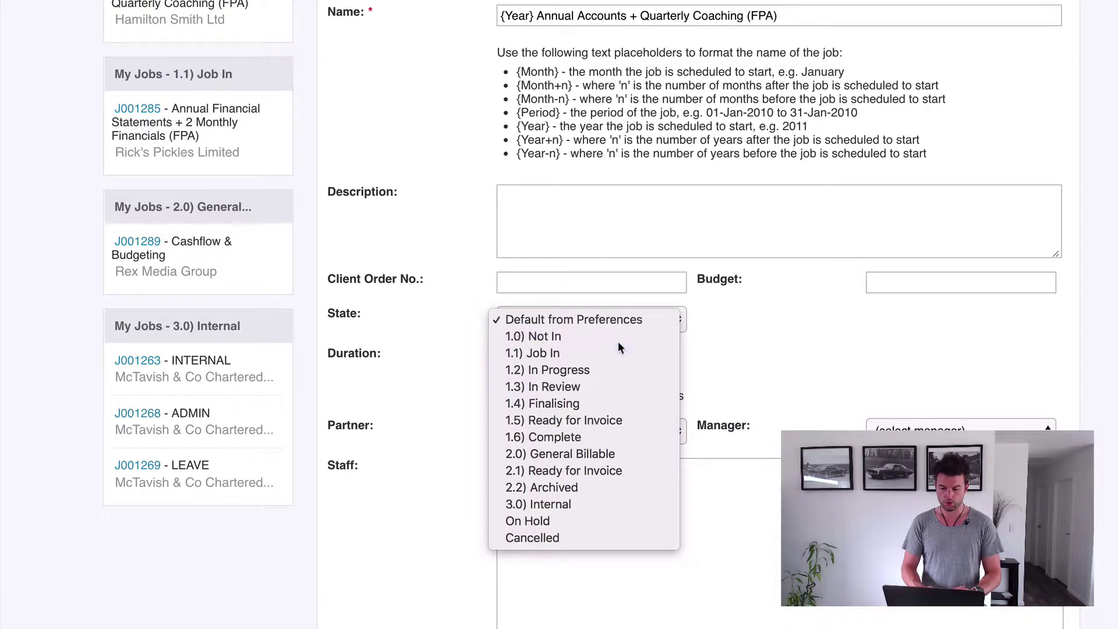
- Set the job duration to 24 Month(s)
scroll(788, 341, "down", 2)
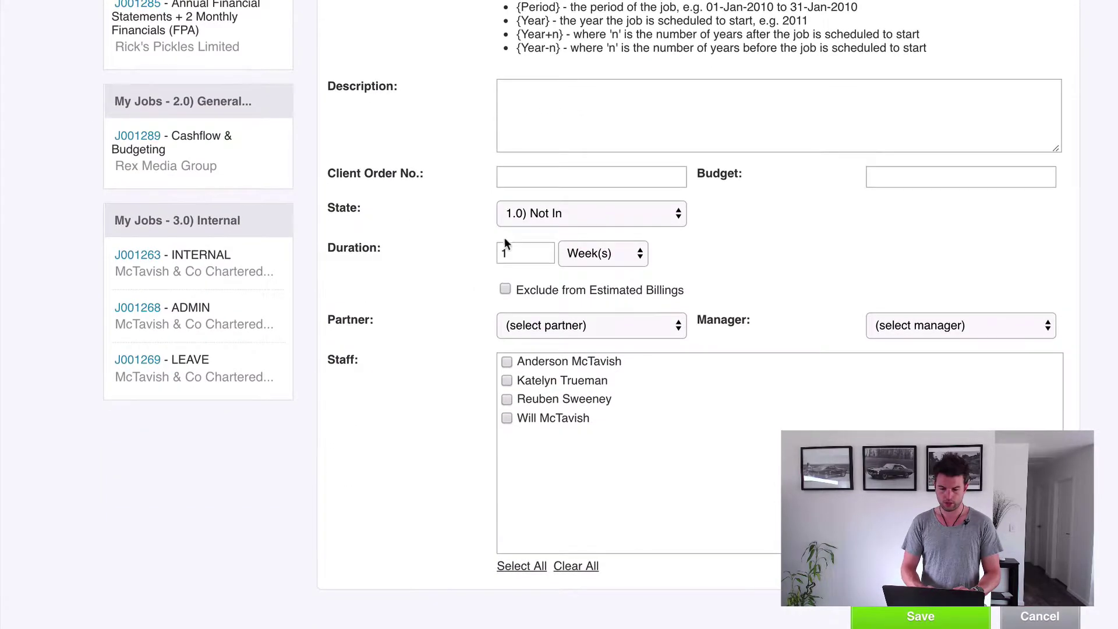
double_click(526, 251)
type("24")
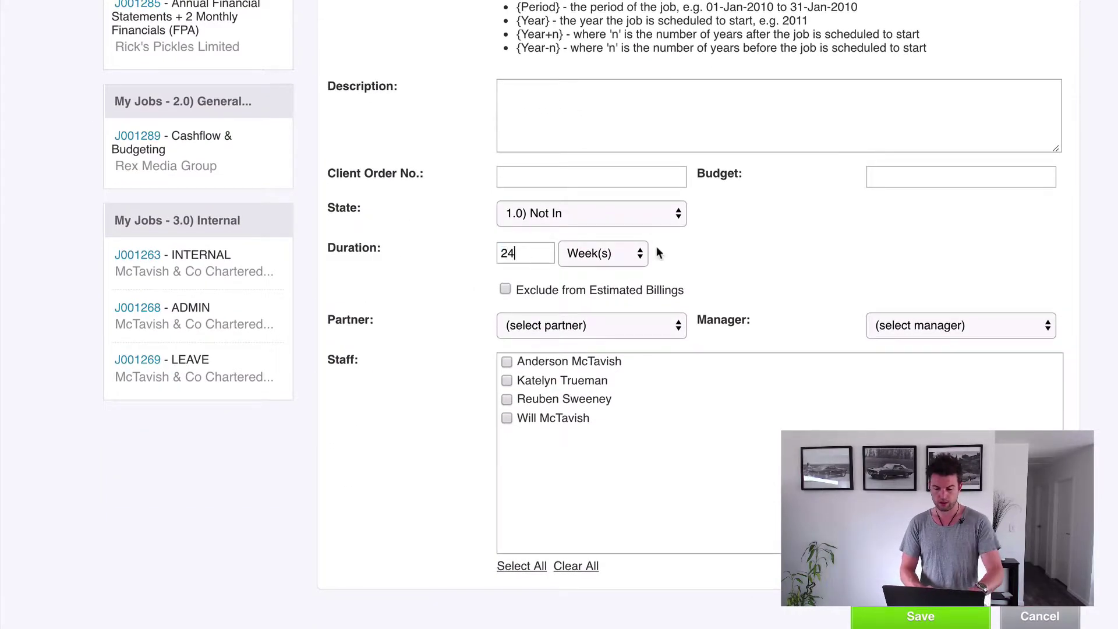
left_click(626, 254)
left_click(612, 272)
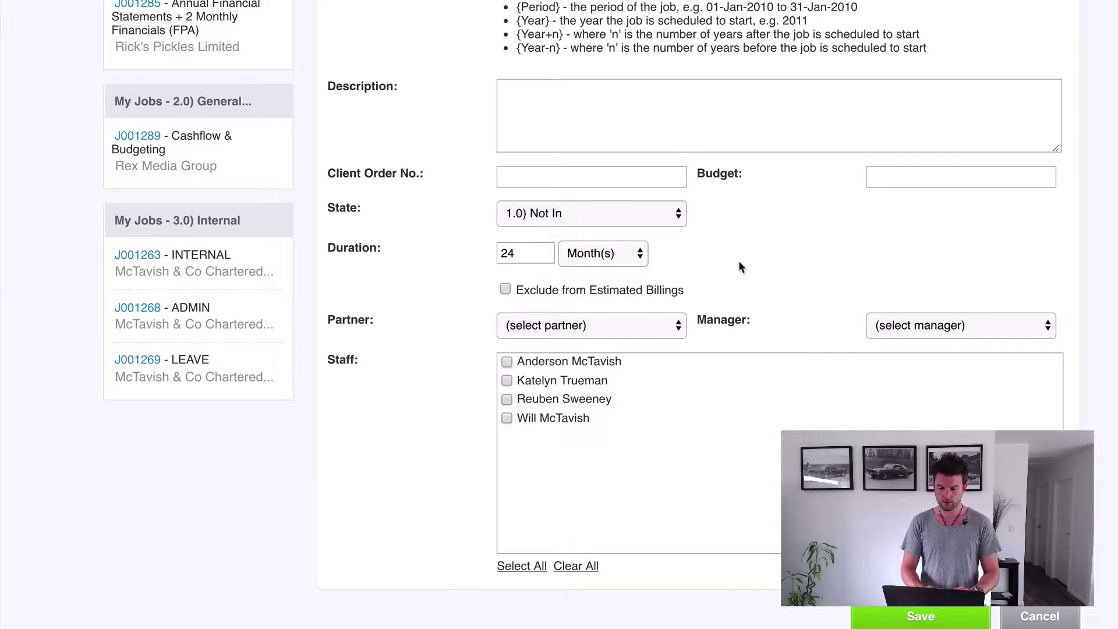
- Assign the job's partner and manager, then save the recurring job
left_click(649, 327)
left_click(579, 393)
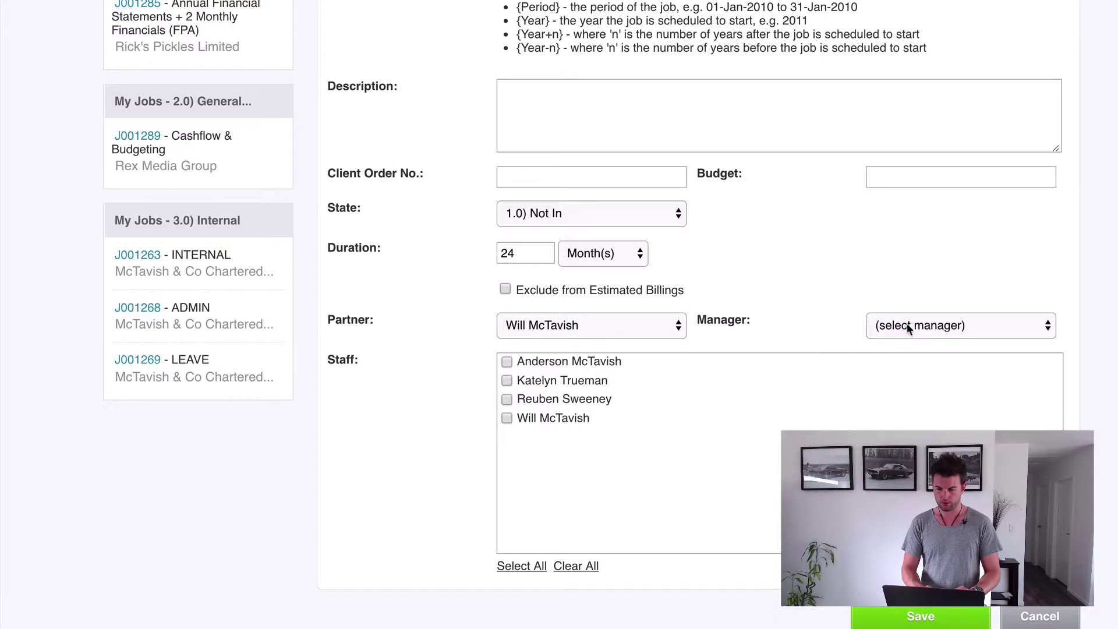
left_click(908, 324)
left_click(894, 360)
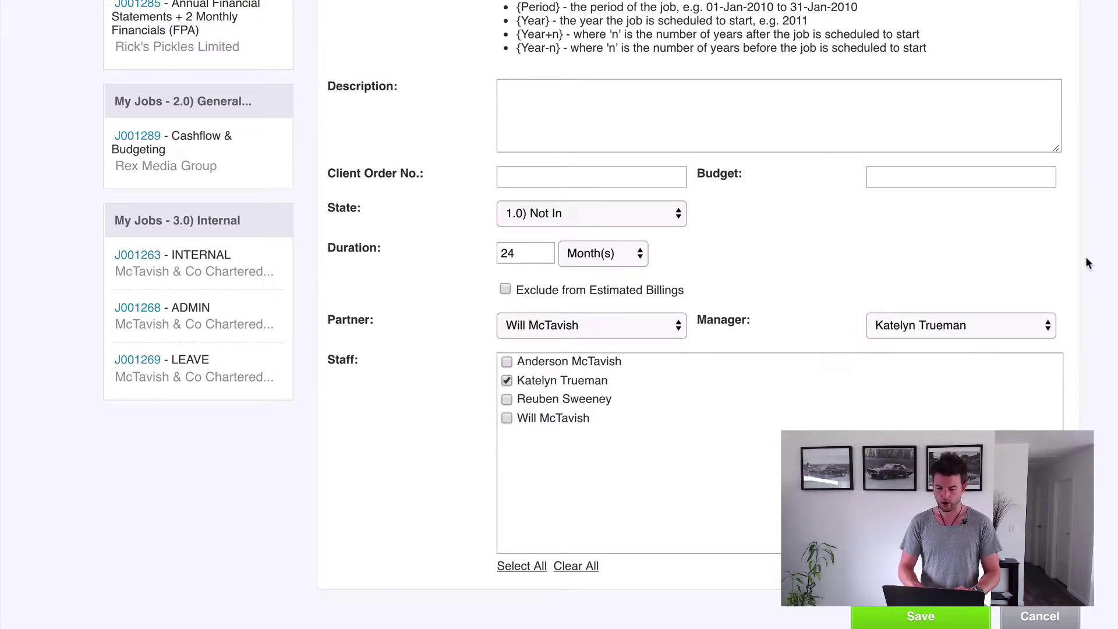
left_click(919, 618)
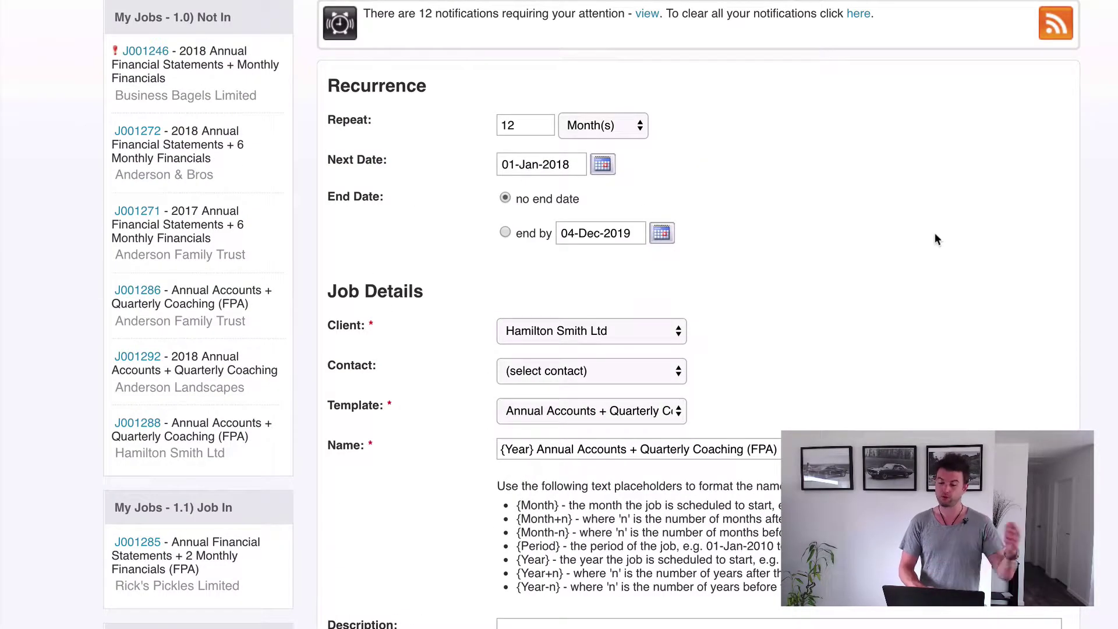
scroll(935, 238, "down", 10)
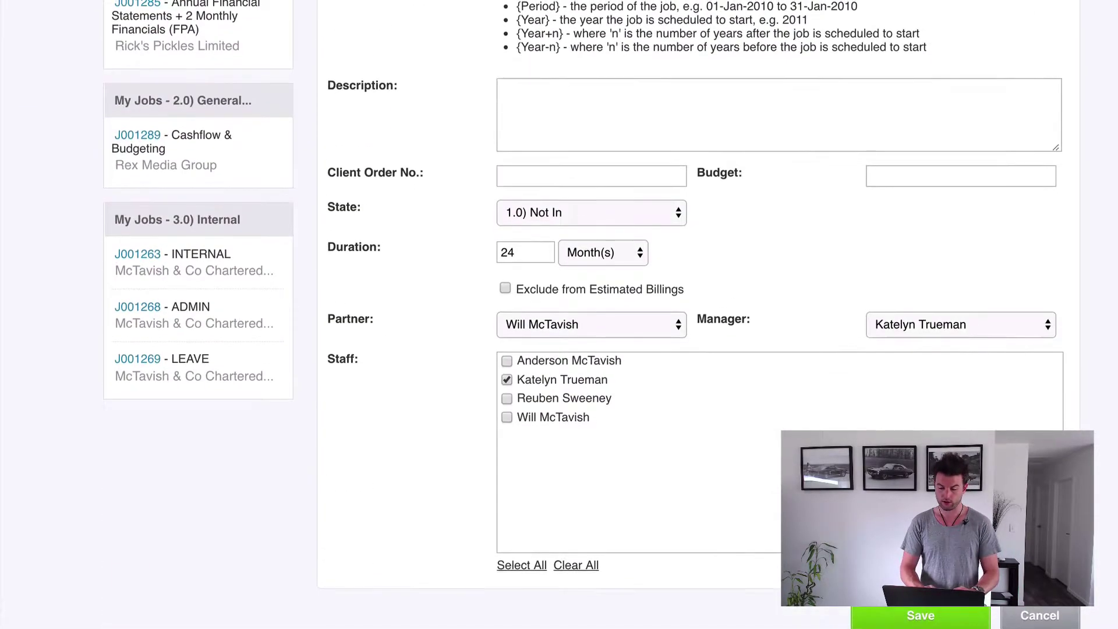
- Save the recurring job and go to the main Jobs list
left_click(913, 621)
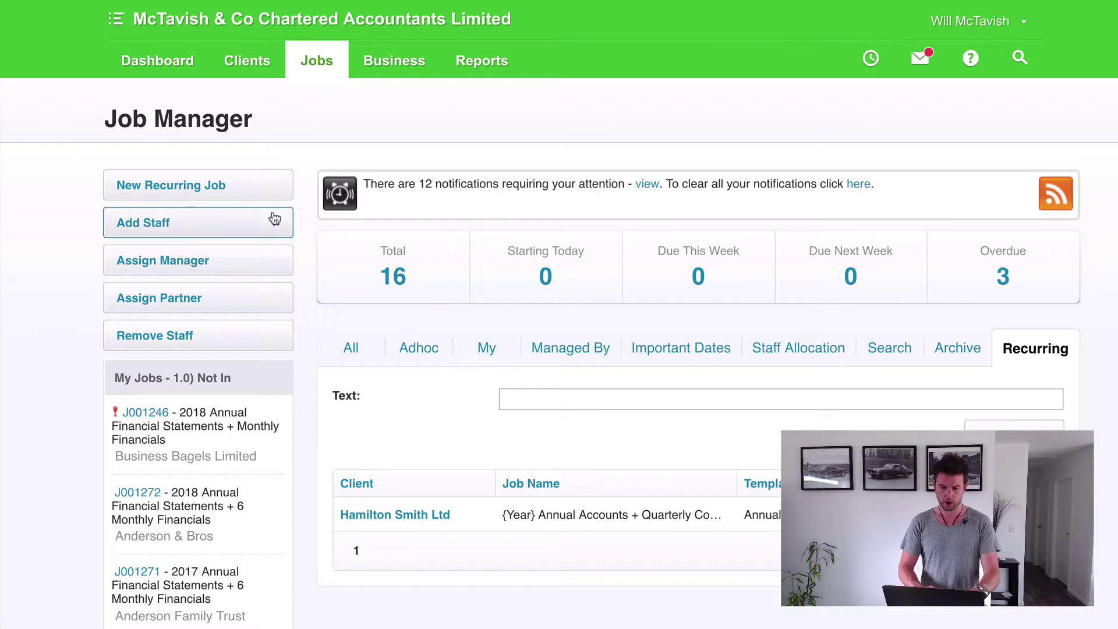
mouse_move(319, 55)
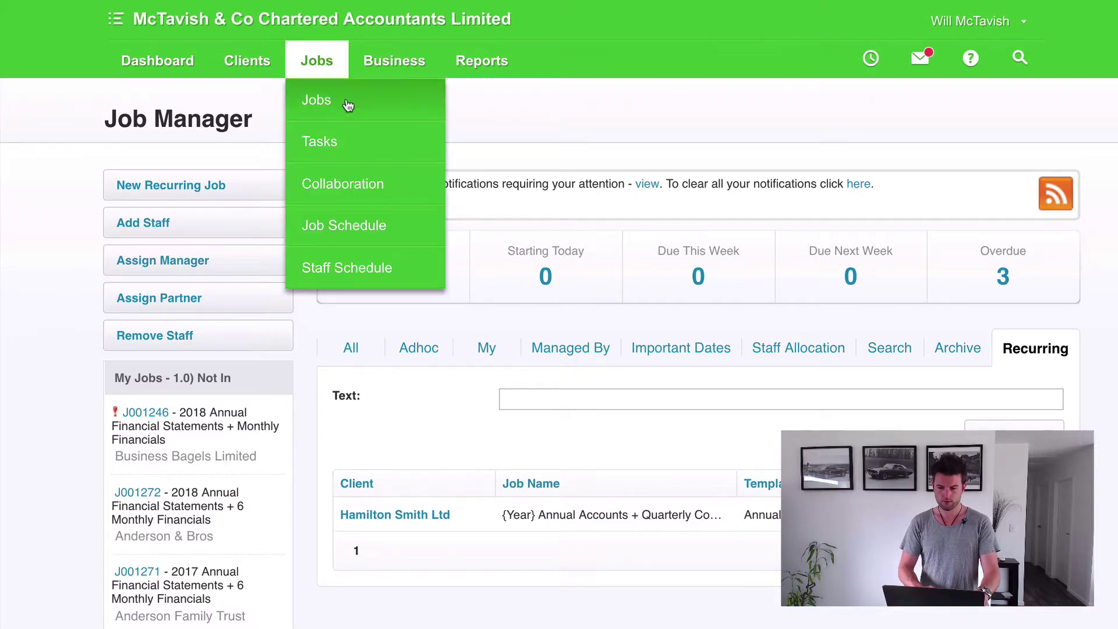
left_click(348, 107)
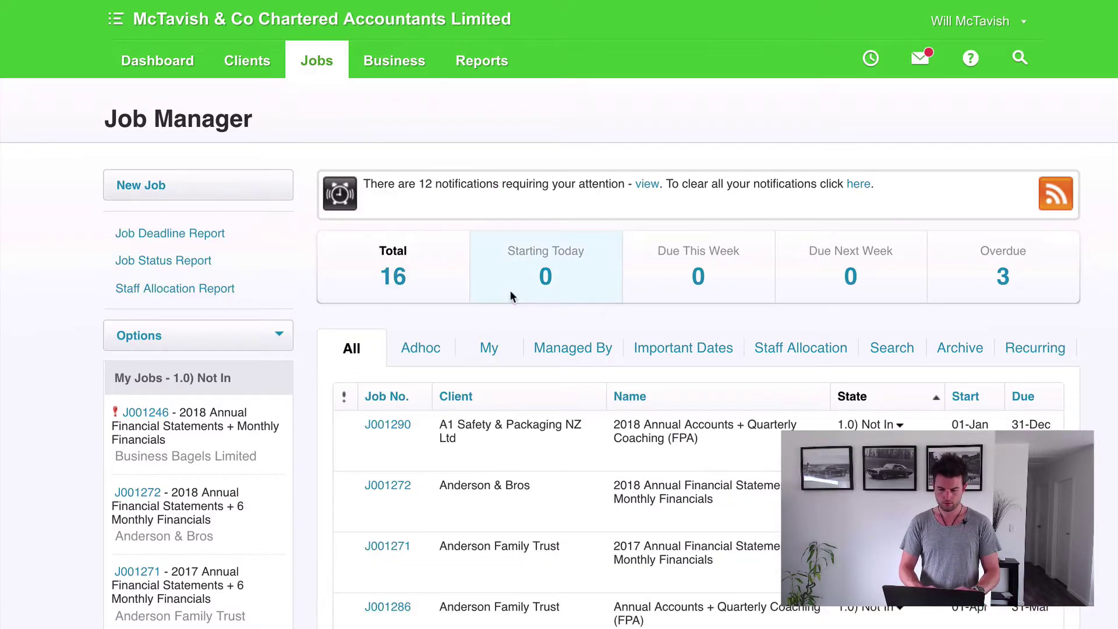
scroll(461, 436, "down", 9)
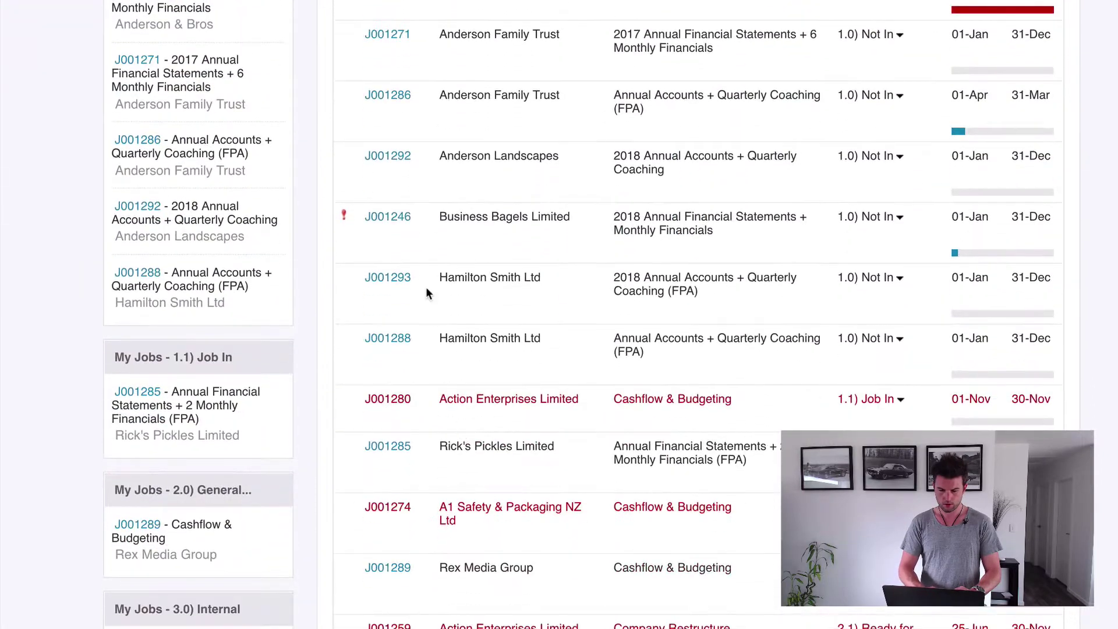
- Open generated job J001293 and review its 2018 name, details and tasks
left_click(387, 278)
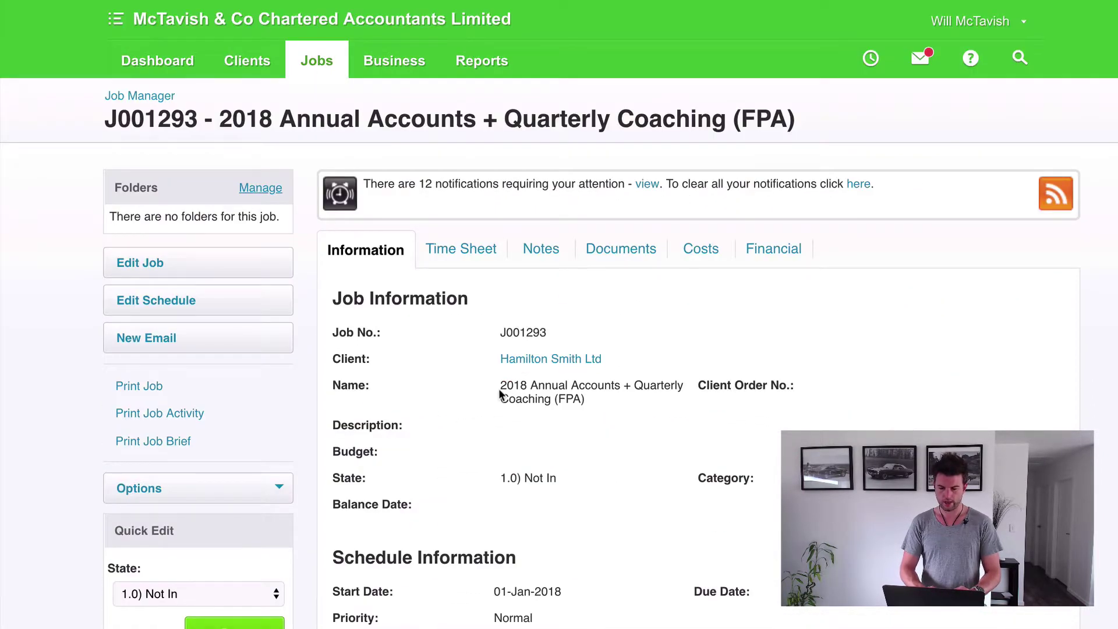
left_click_drag(501, 389, 533, 389)
left_click(627, 391)
scroll(668, 438, "down", 15)
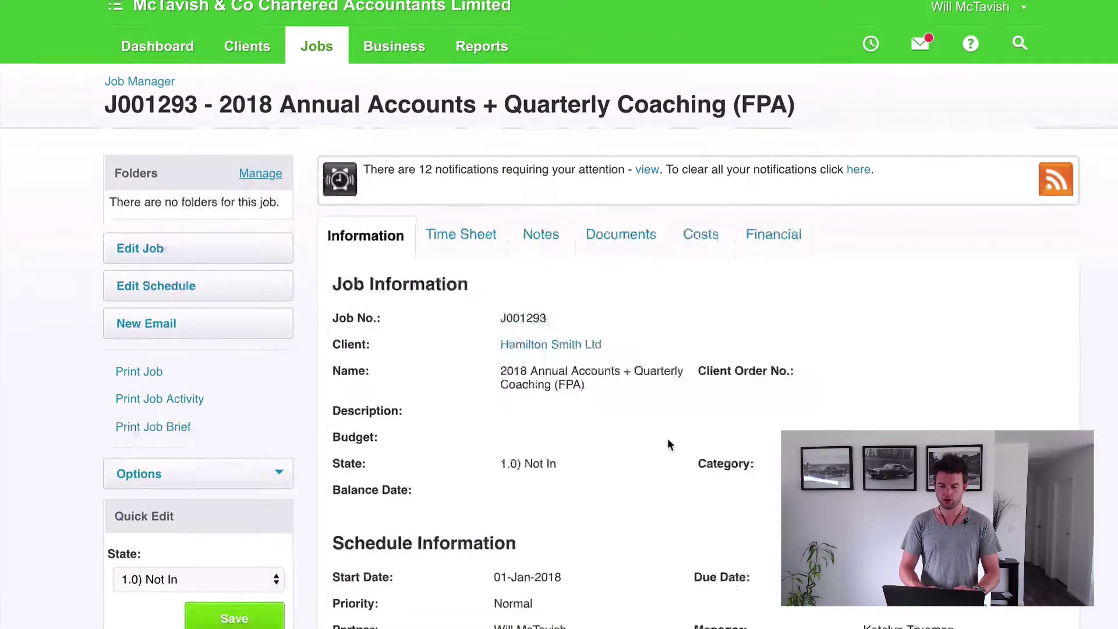
scroll(567, 312, "down", 5)
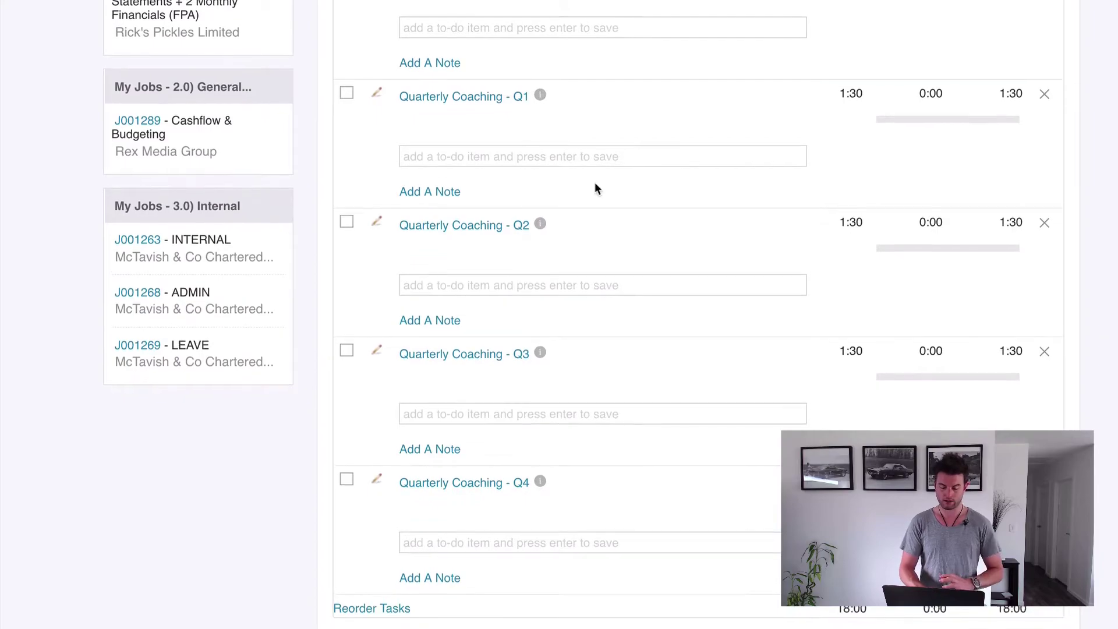
scroll(595, 183, "up", 13)
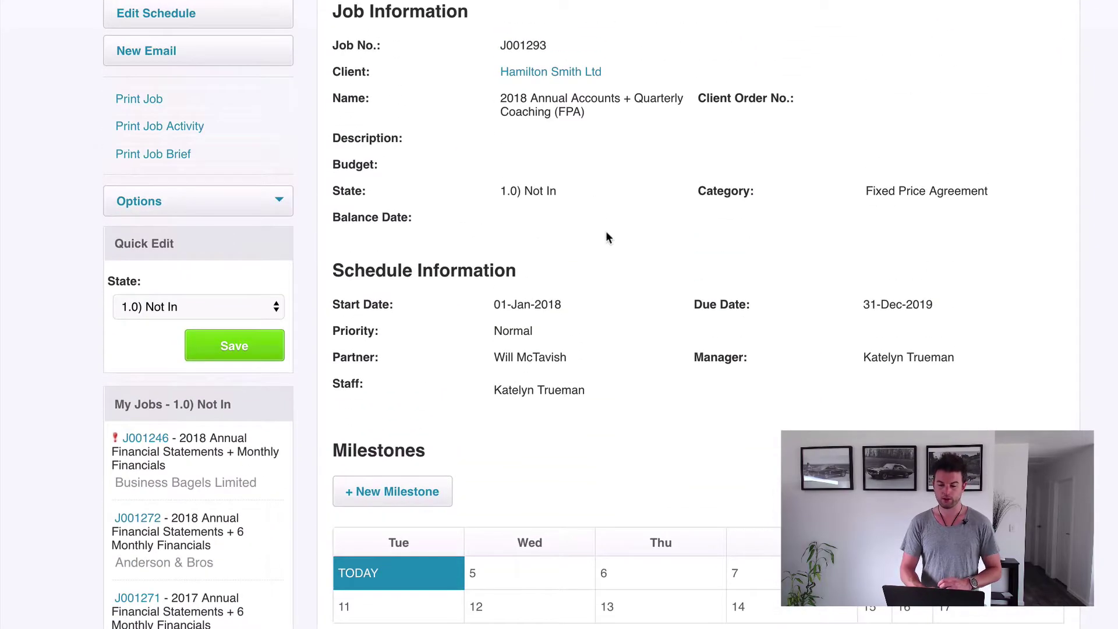